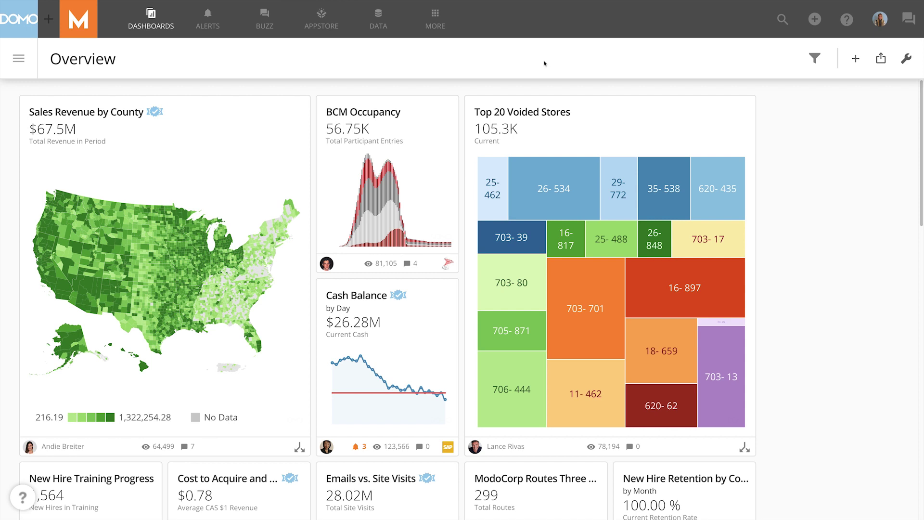
# Step: Open the Data Center's DataSets list, expanding then collapsing the side navigation back to Quick Filters
pyautogui.click(384, 29)
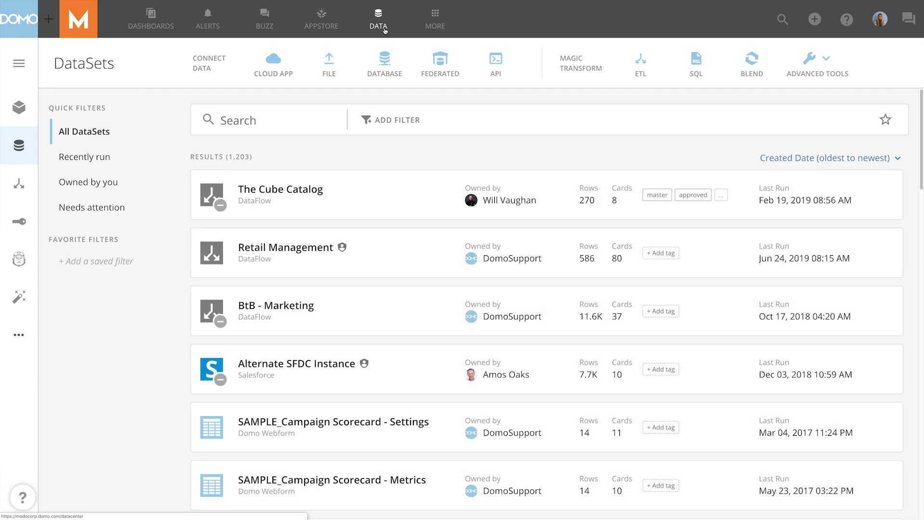
pyautogui.click(25, 65)
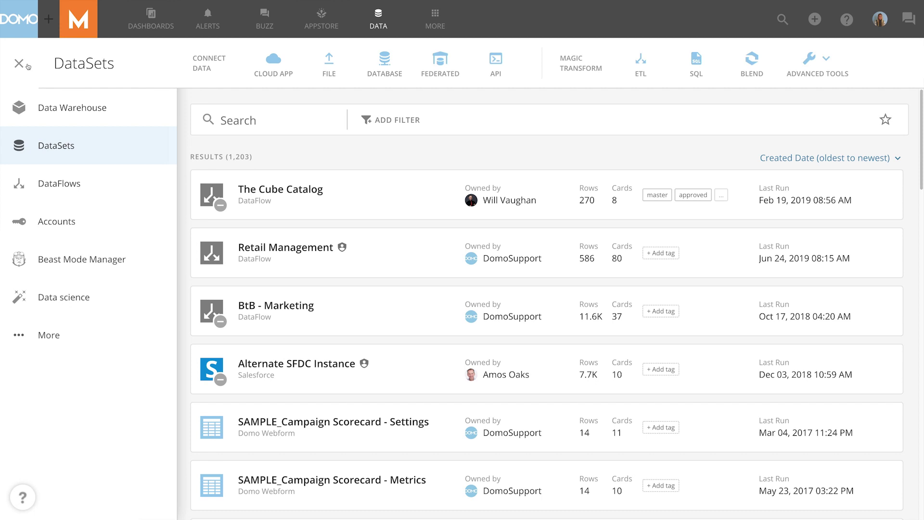
pyautogui.click(20, 66)
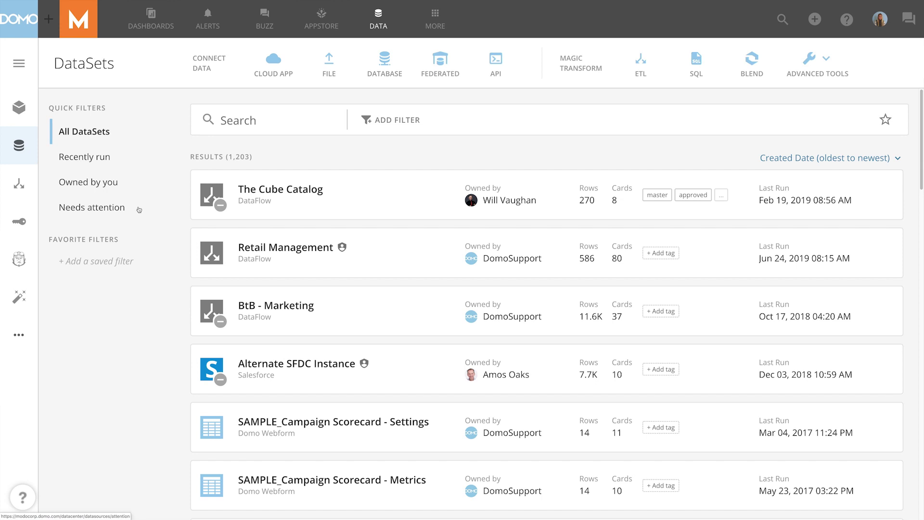
# Step: Search datasets for 'Marketing' and filter to those with Number of Cards greater than 20
pyautogui.click(229, 119)
pyautogui.click(235, 138)
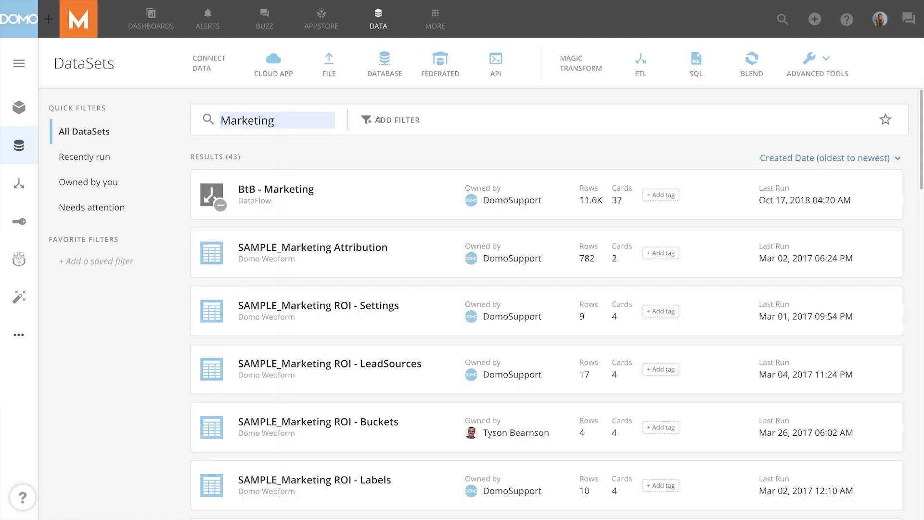
pyautogui.click(378, 120)
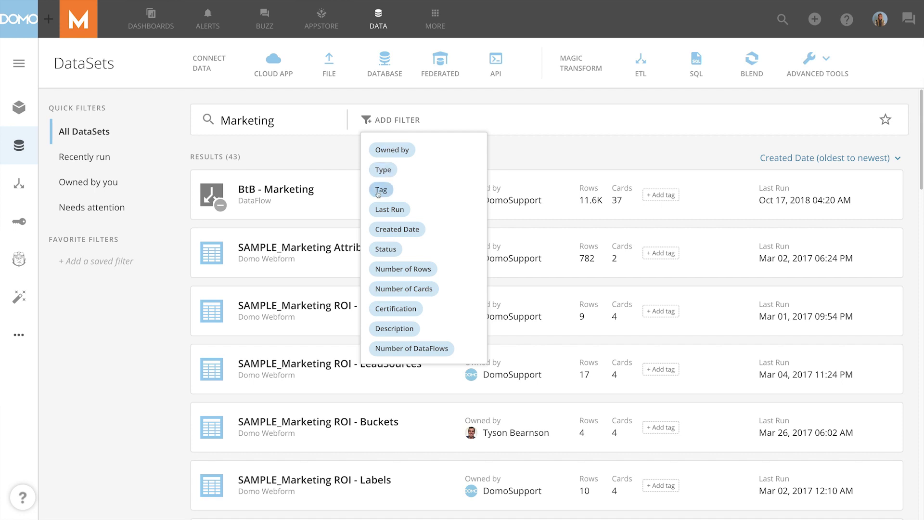
pyautogui.click(390, 290)
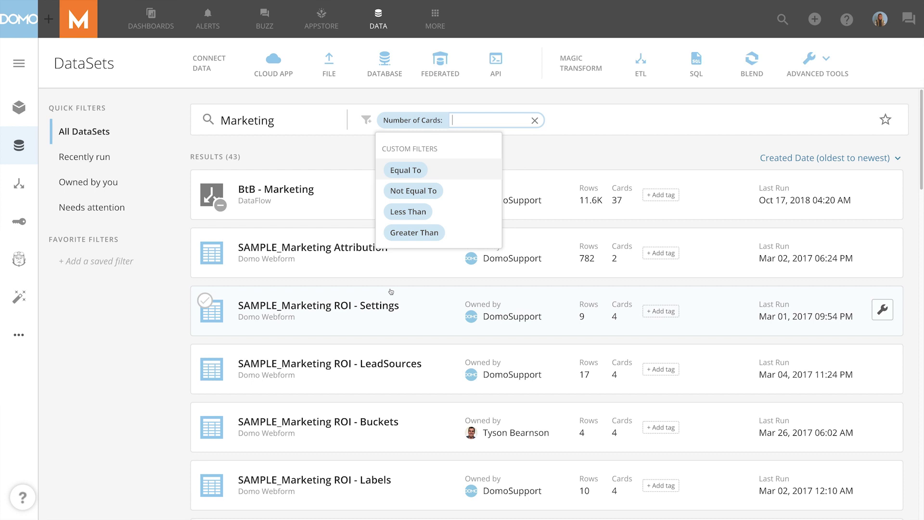
pyautogui.click(398, 234)
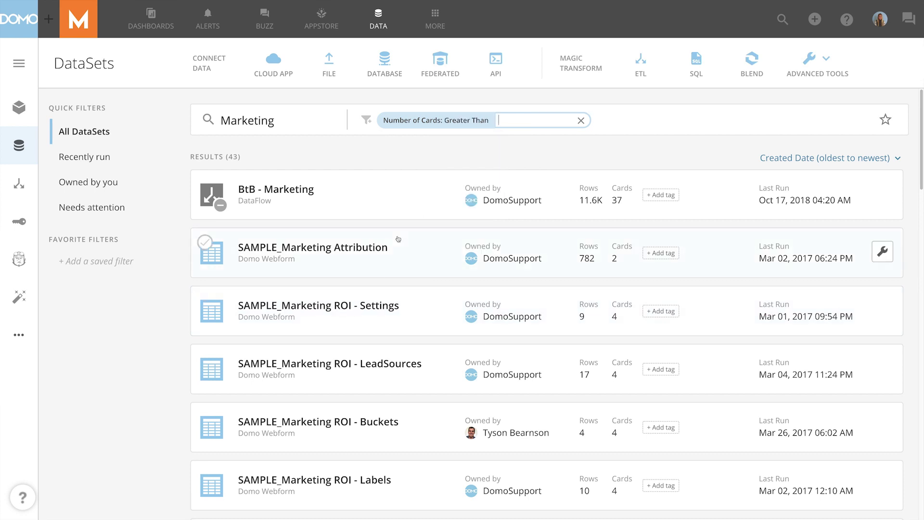
pyautogui.write('20')
pyautogui.press('Return')
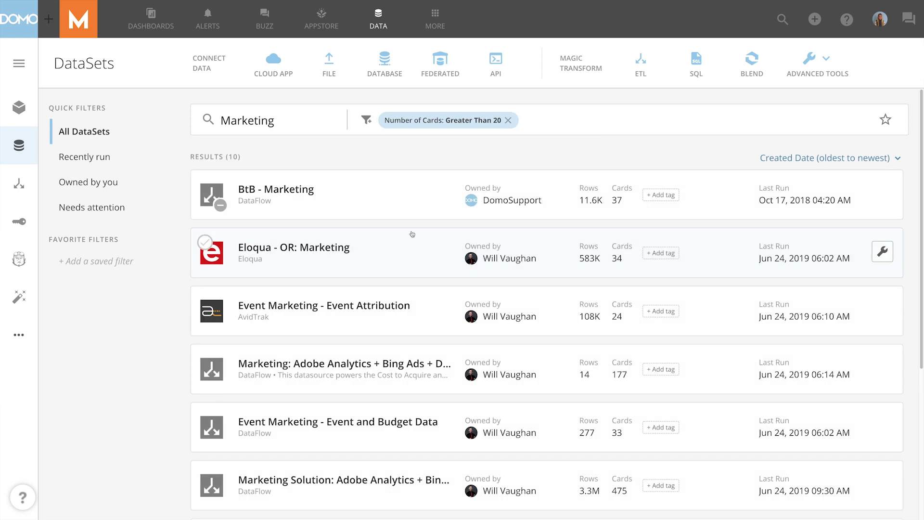
pyautogui.click(885, 119)
# Step: Save the favorite filter 'Marketing - Cards > 20', then duplicate it and switch to the copy
pyautogui.write('M')
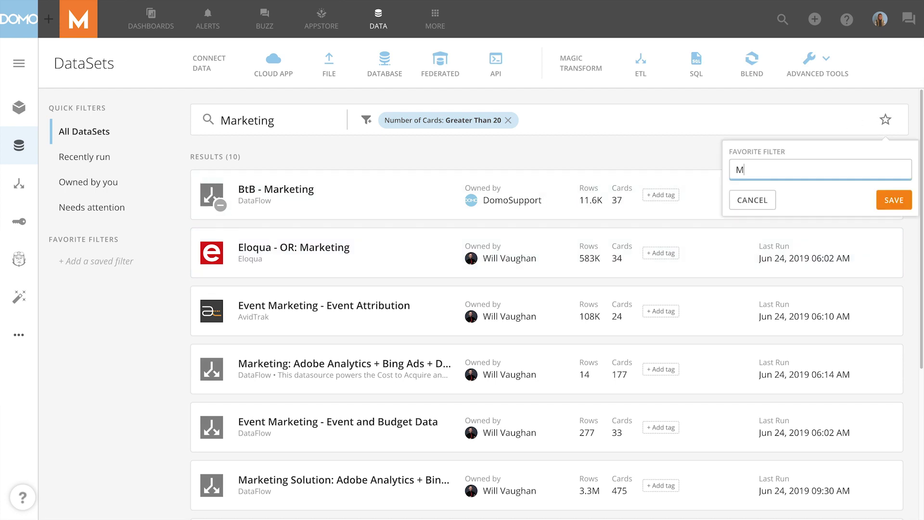
pyautogui.write('arketing - Cards > 20')
pyautogui.click(894, 200)
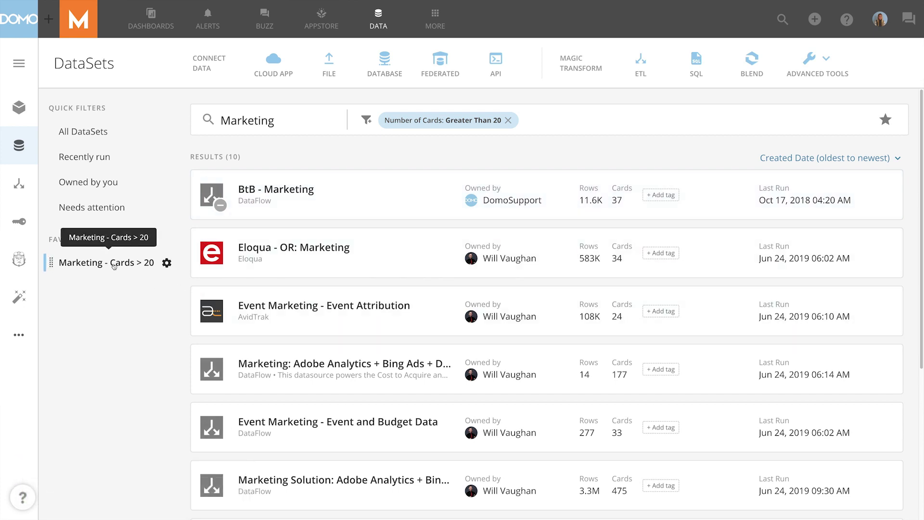
pyautogui.click(167, 263)
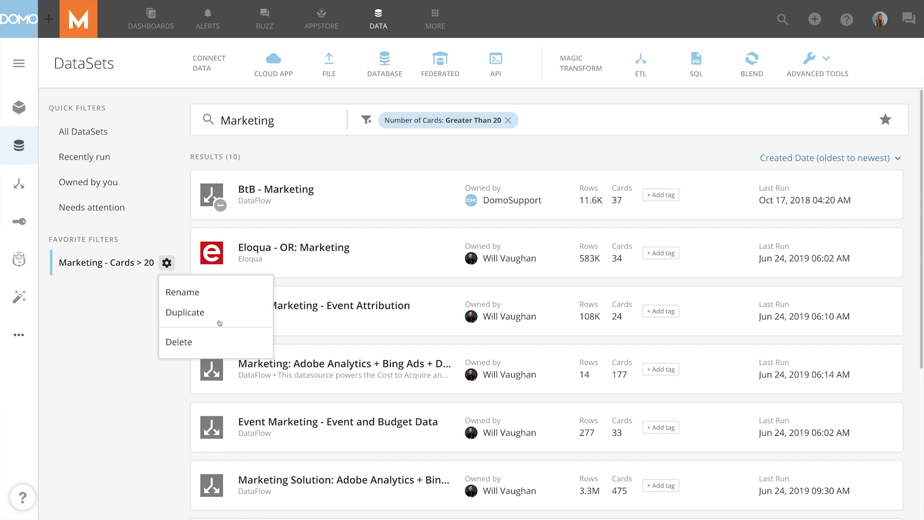
pyautogui.click(220, 322)
pyautogui.click(138, 289)
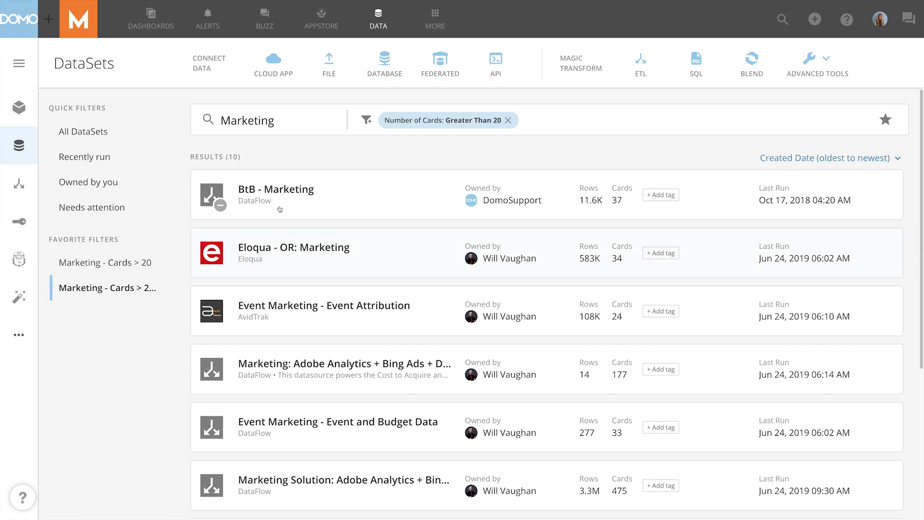
# Step: Add an Owned by filter for one owner, rename the copy after that owner, and move it first
pyautogui.click(366, 120)
pyautogui.click(389, 150)
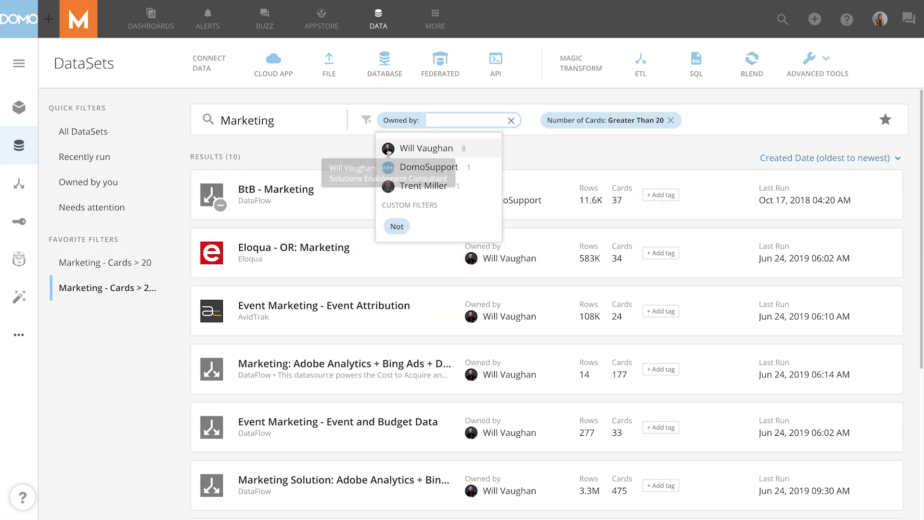
pyautogui.click(410, 187)
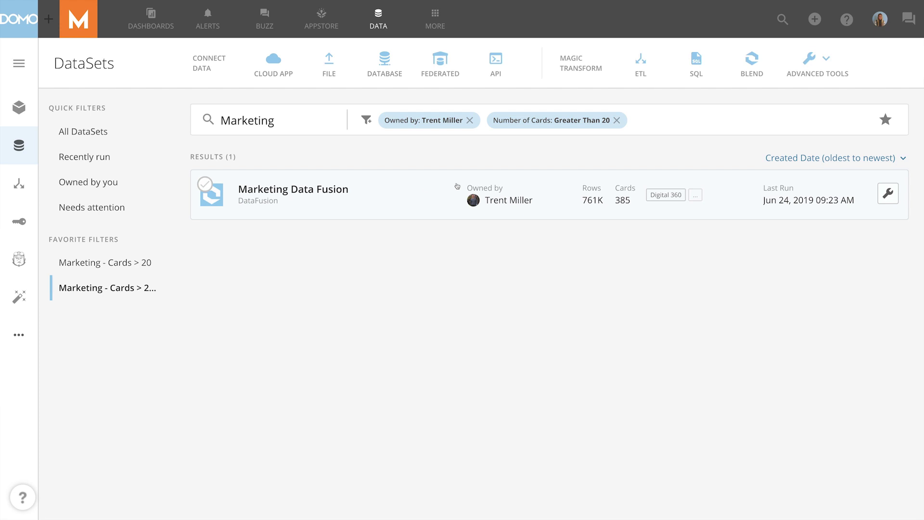
pyautogui.click(885, 121)
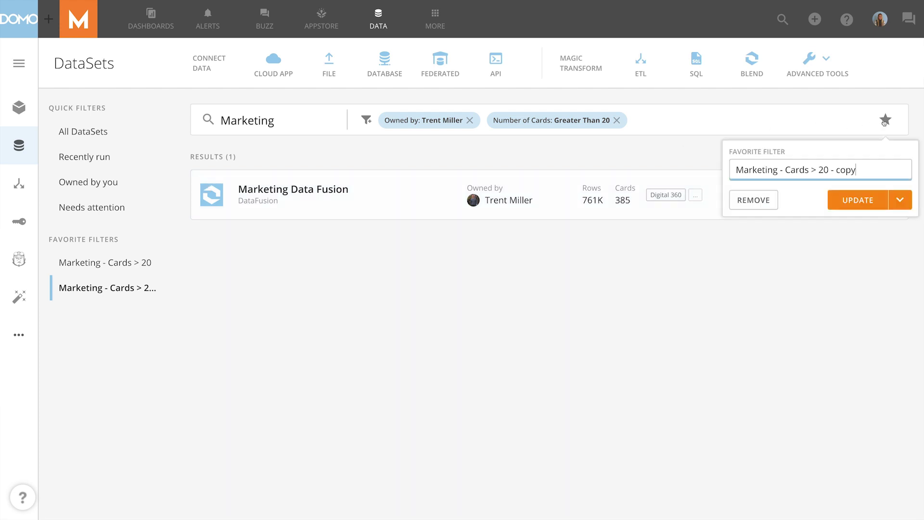
pyautogui.press('BackSpace')
pyautogui.press('BackSpace')
pyautogui.press('BackSpace')
pyautogui.press('BackSpace')
pyautogui.write('owned by Trent')
pyautogui.click(848, 203)
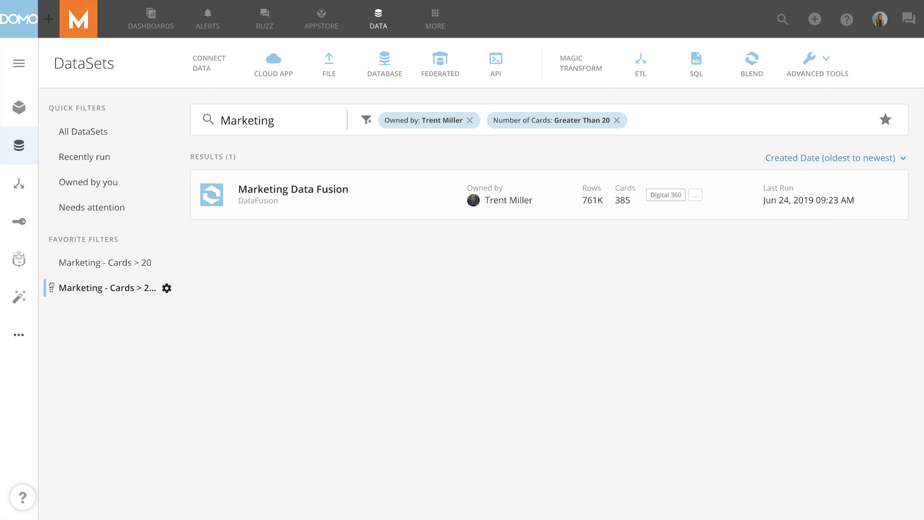
pyautogui.moveTo(52, 287); pyautogui.dragTo(53, 258)
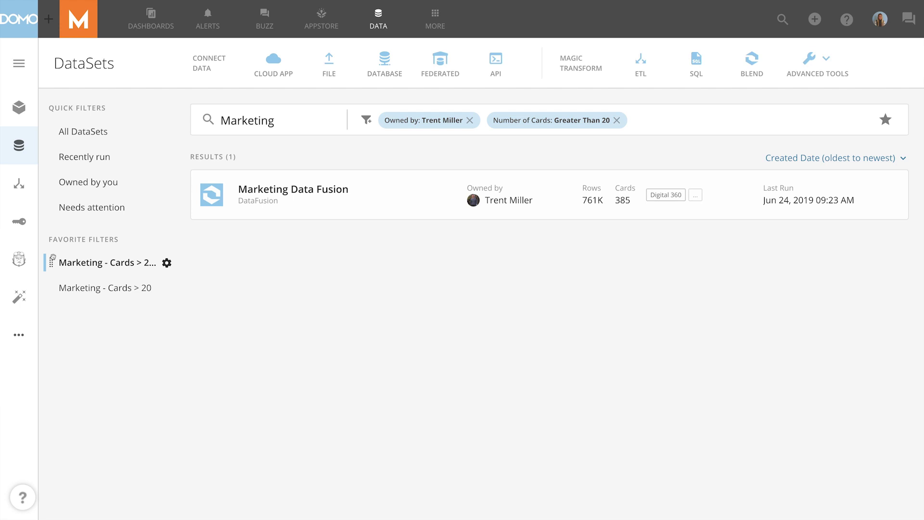
# Step: On the original favorite, add a Type filter excluding DataFusion datasets
pyautogui.click(87, 289)
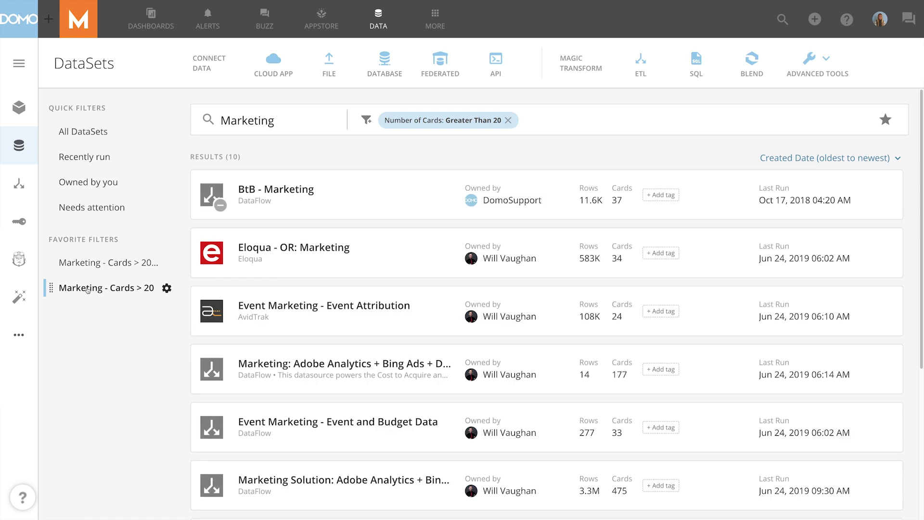
pyautogui.click(367, 121)
pyautogui.click(383, 171)
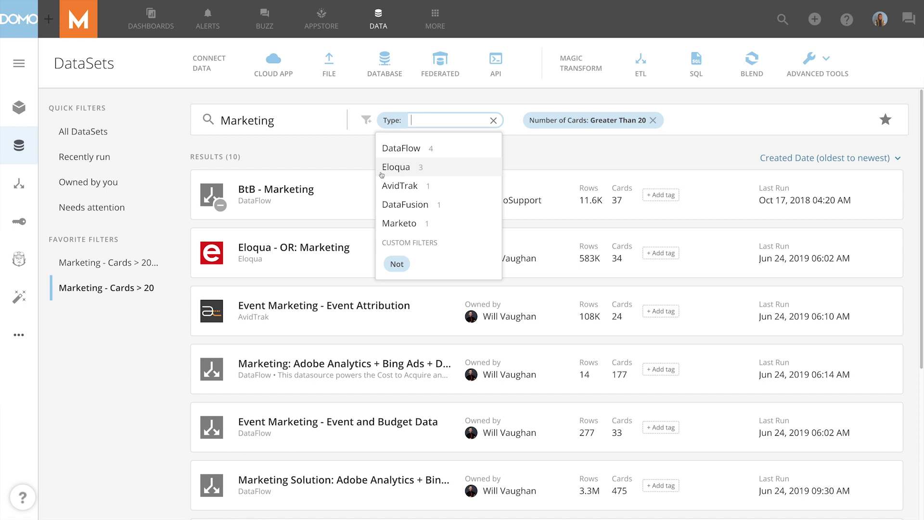
pyautogui.click(394, 265)
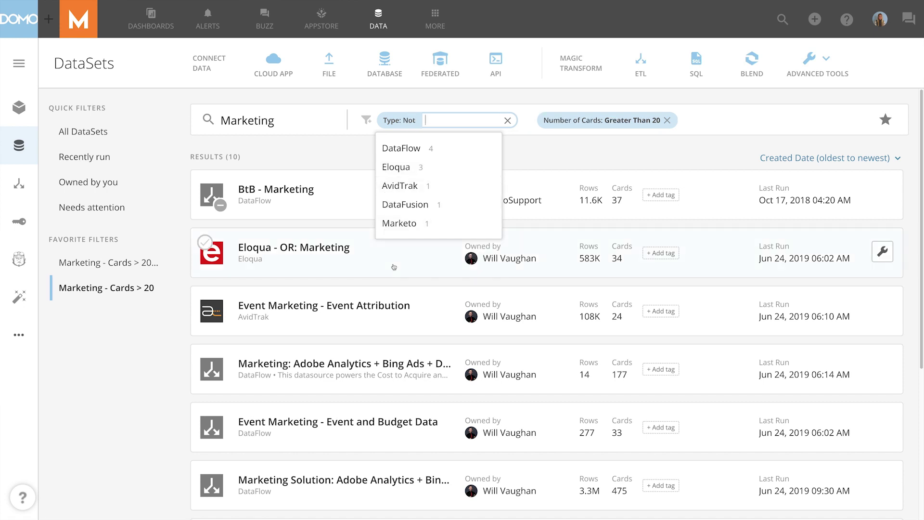
pyautogui.click(395, 206)
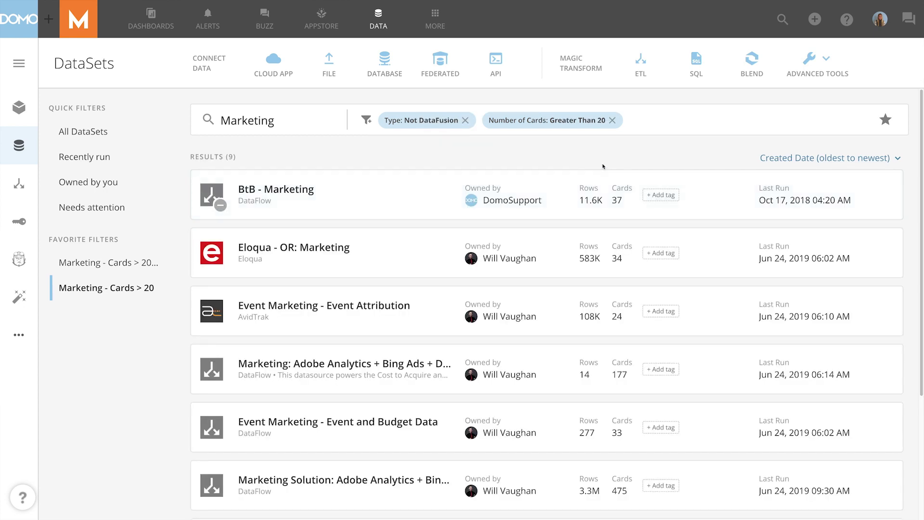
# Step: Save it as a new favorite named 'Marketing - Cards > 20 Not DataFusion'
pyautogui.click(885, 120)
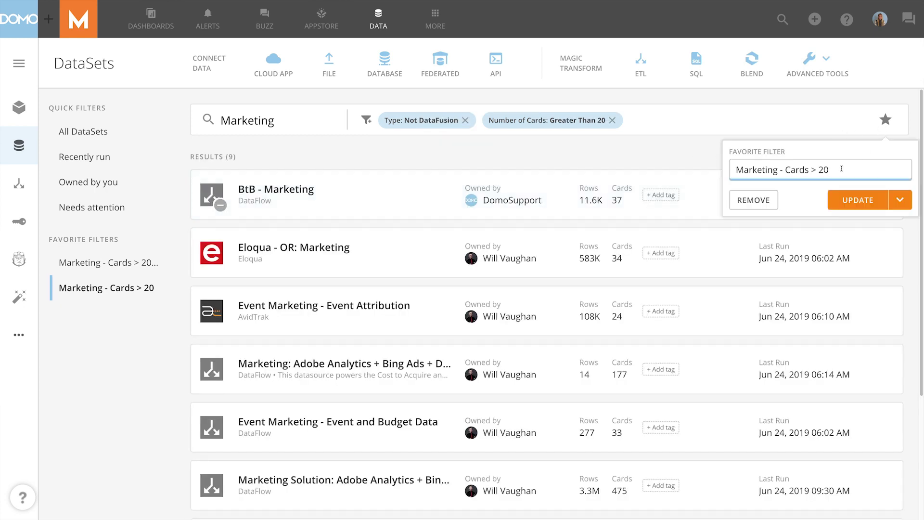
pyautogui.write('Not DataFusion')
pyautogui.click(900, 201)
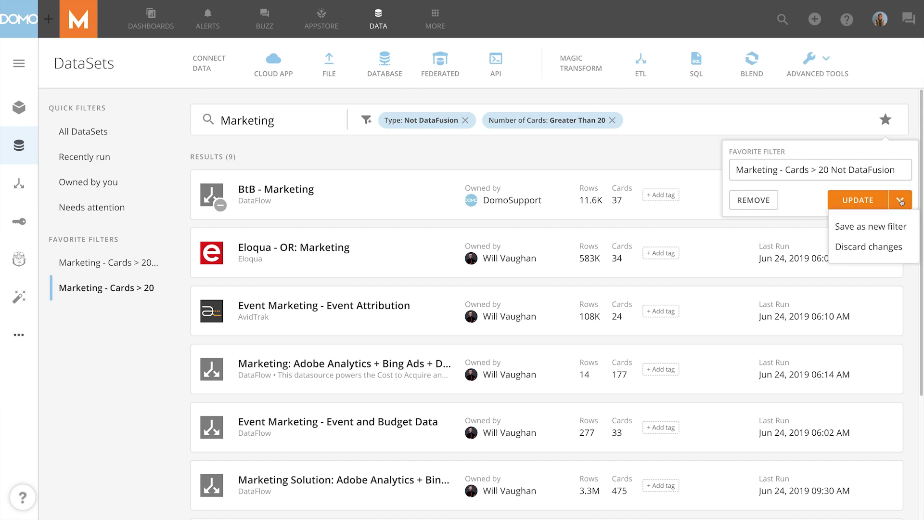
pyautogui.click(900, 226)
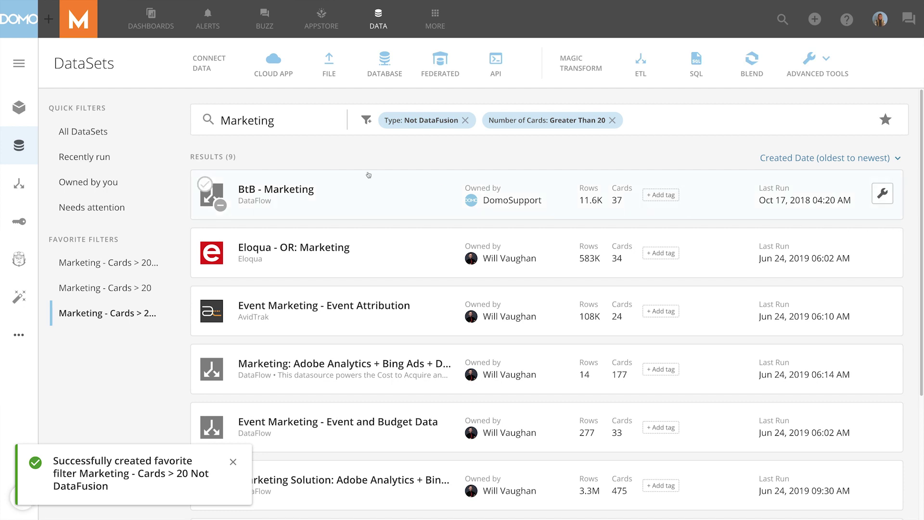
# Step: Show All DataSets unfiltered, sorted by Created Date from newest to oldest
pyautogui.click(98, 138)
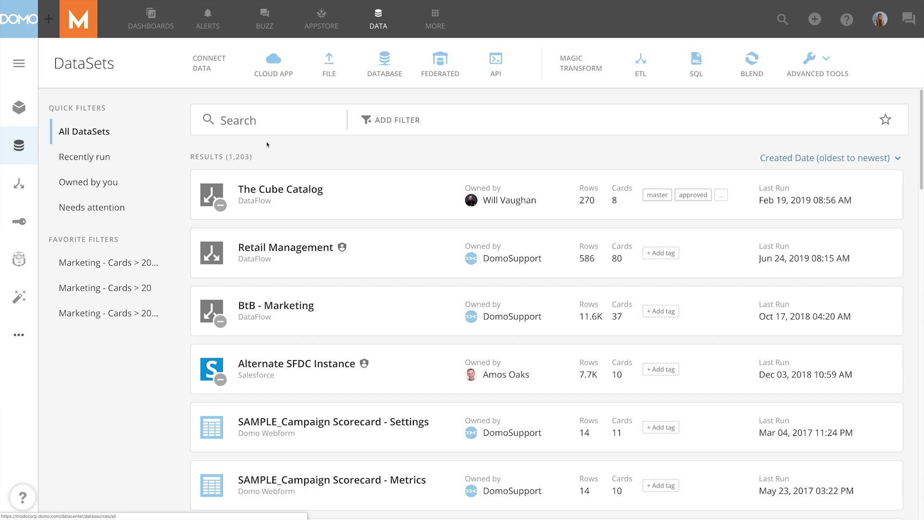
pyautogui.click(899, 159)
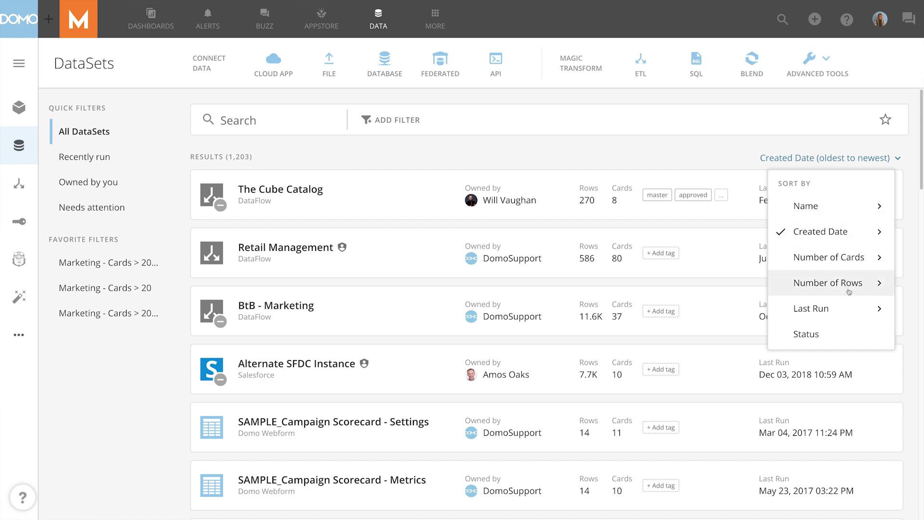
pyautogui.click(877, 312)
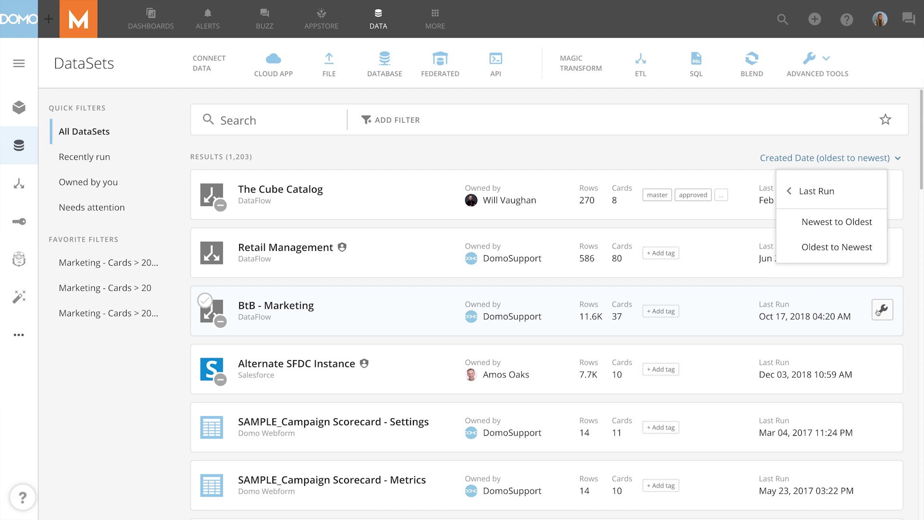
pyautogui.click(854, 248)
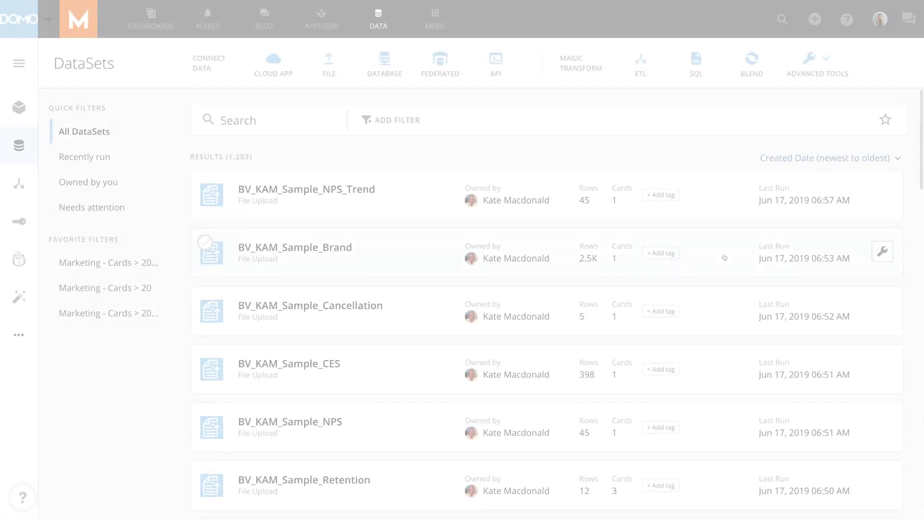
pyautogui.click(663, 197)
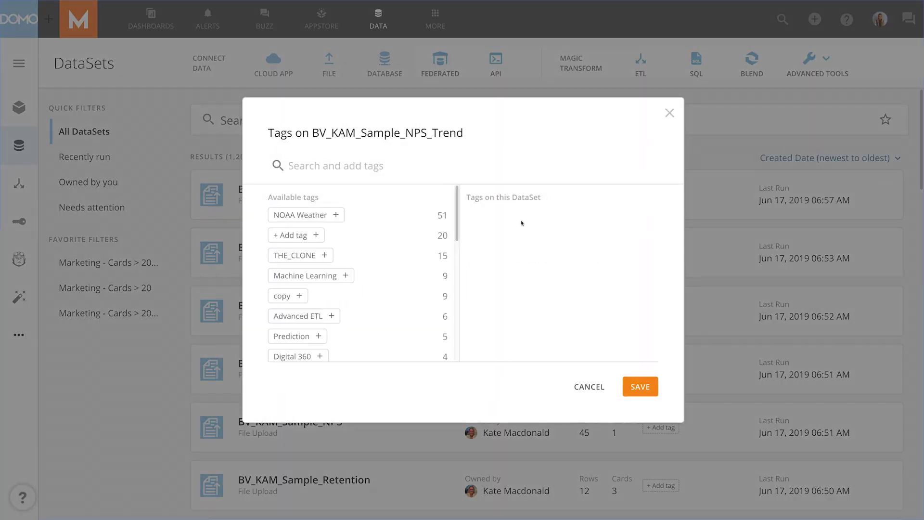
# Step: Tag BV_KAM_Sample_NPS_Trend with Machine Learning and filter the list by that tag (4 results)
pyautogui.moveTo(457, 222)
pyautogui.mouseDown()
pyautogui.moveTo(458, 247)
pyautogui.moveTo(458, 217)
pyautogui.mouseUp()
pyautogui.click(345, 275)
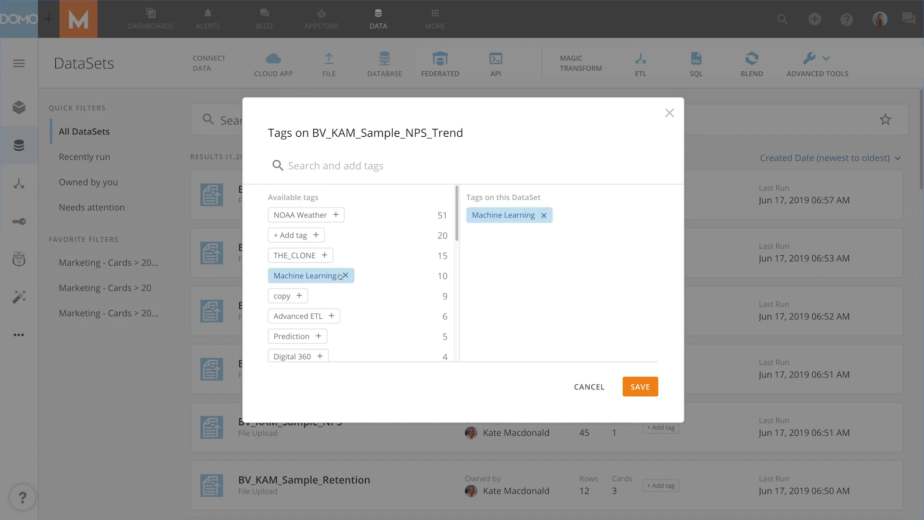
pyautogui.click(639, 387)
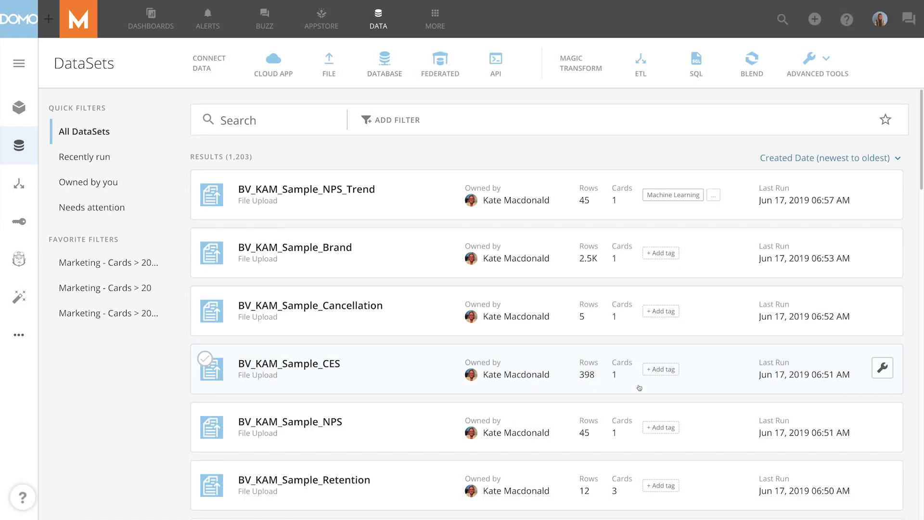
pyautogui.click(667, 201)
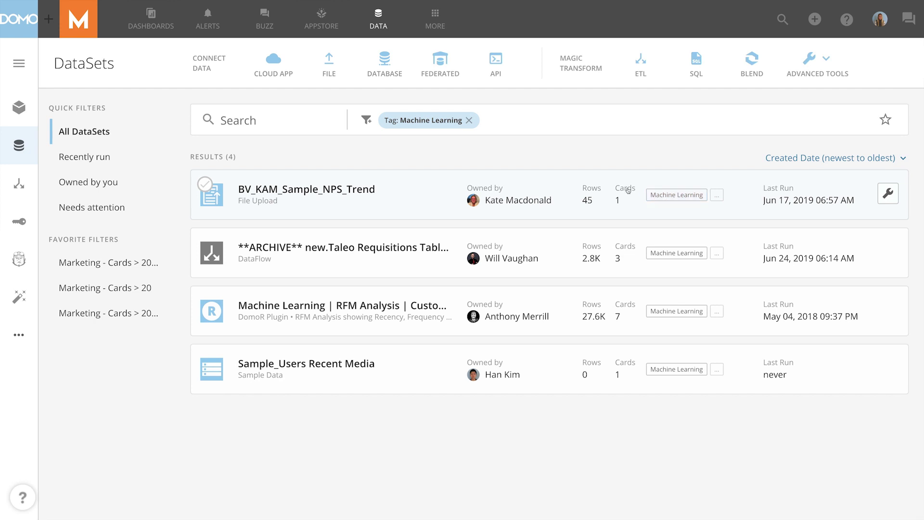
# Step: Remove the Machine Learning tag filter and reopen BV_KAM_Sample_NPS_Trend's tag editor
pyautogui.click(469, 121)
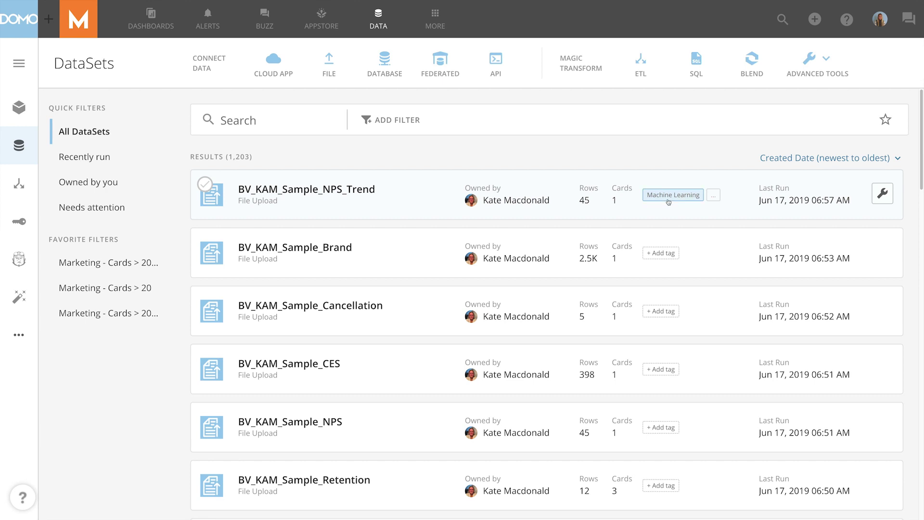
pyautogui.click(714, 197)
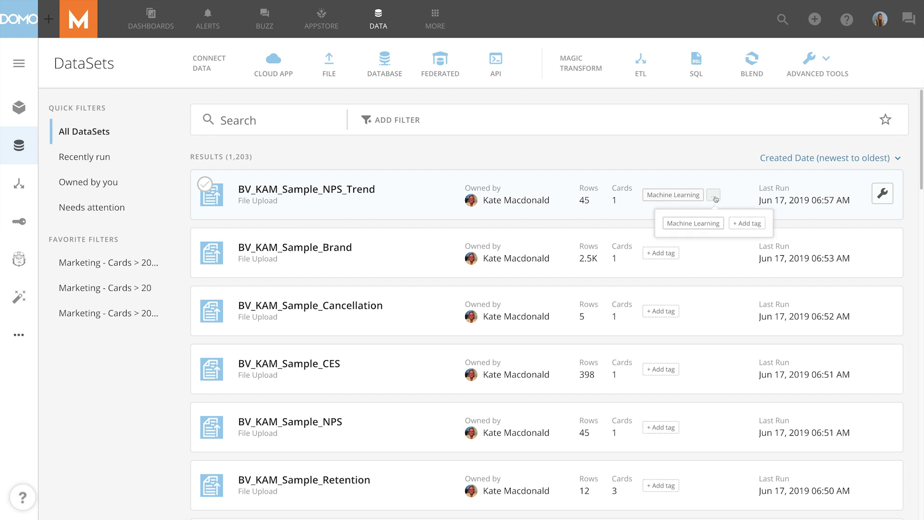
pyautogui.click(748, 225)
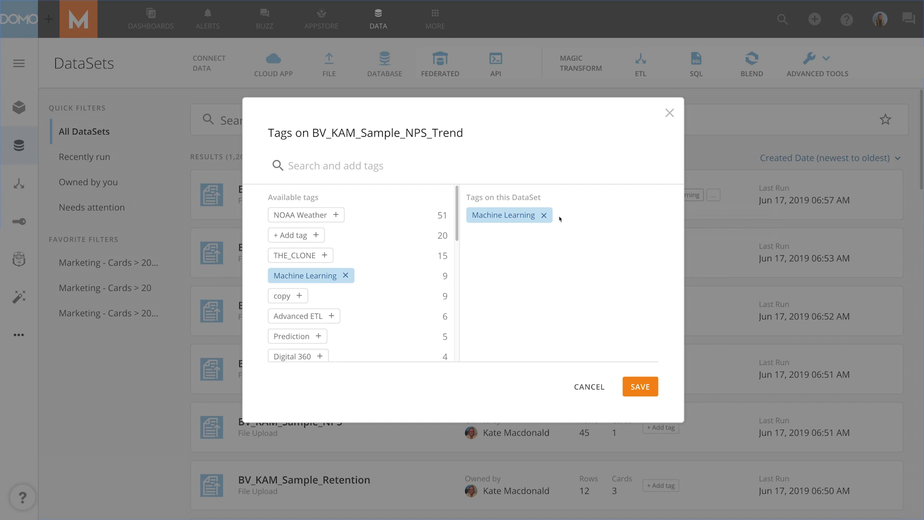
# Step: Create a new 'sales' tag and save it on BV_KAM_Sample_NPS_Trend
pyautogui.write('master')
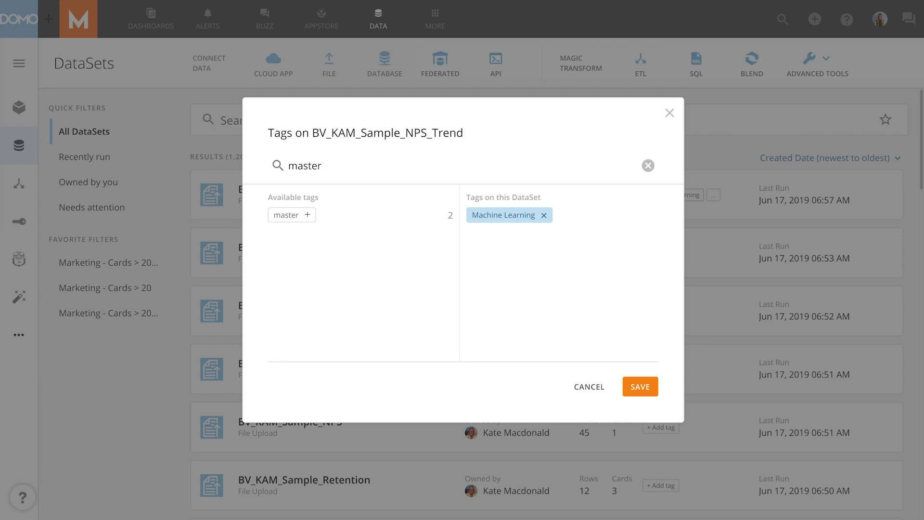
pyautogui.press('BackSpace')
pyautogui.press('BackSpace')
pyautogui.press('BackSpace')
pyautogui.press('BackSpace')
pyautogui.press('BackSpace')
pyautogui.press('BackSpace')
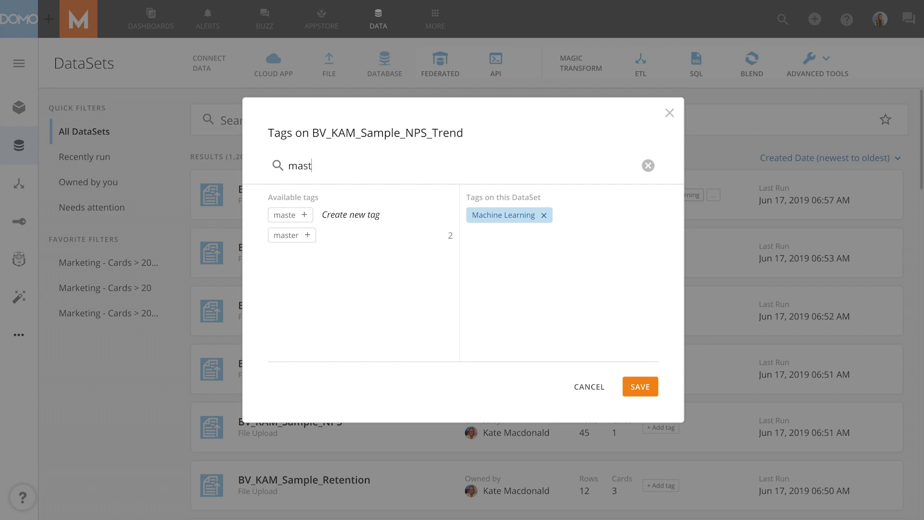
pyautogui.write('sales')
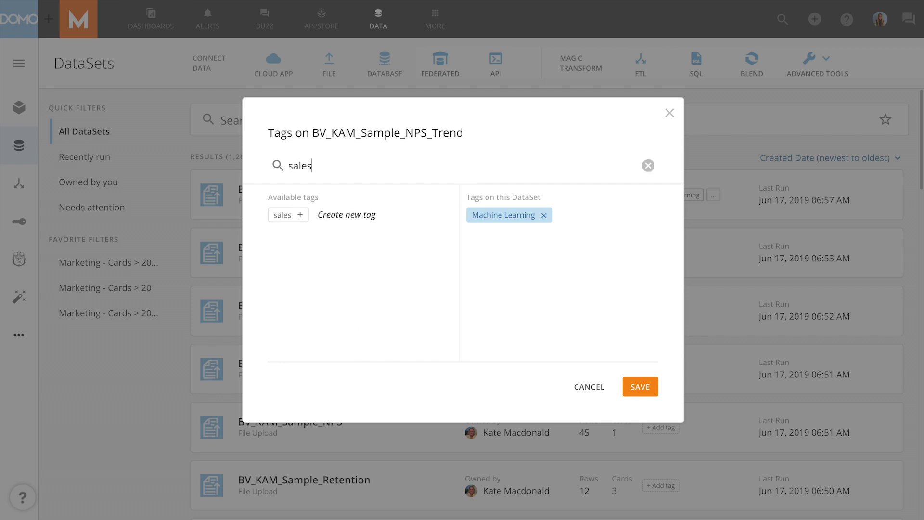
pyautogui.click(350, 215)
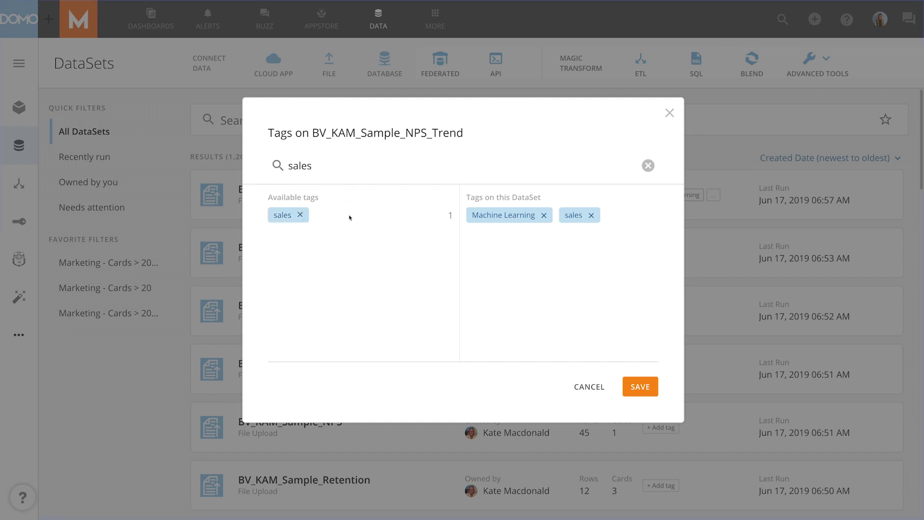
pyautogui.click(638, 386)
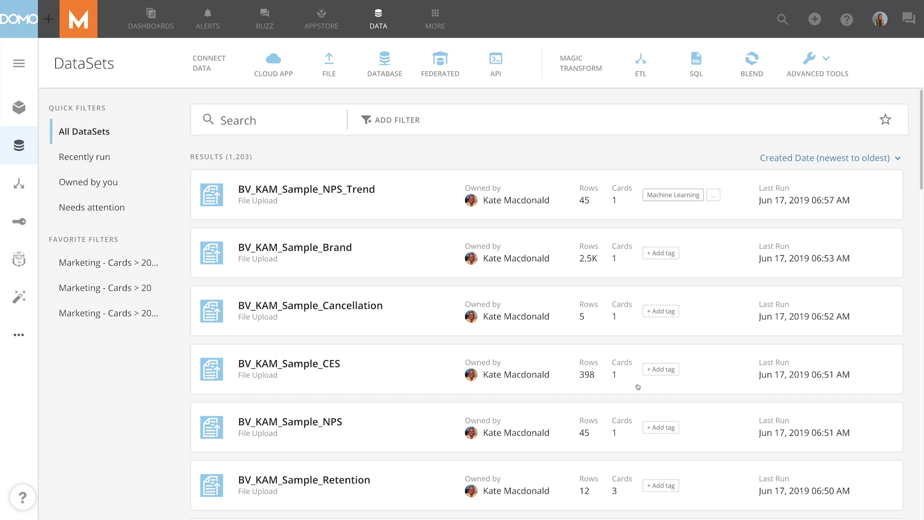
# Step: Remove the sales tag from BV_KAM_Sample_NPS_Trend and save, leaving only Machine Learning
pyautogui.click(714, 196)
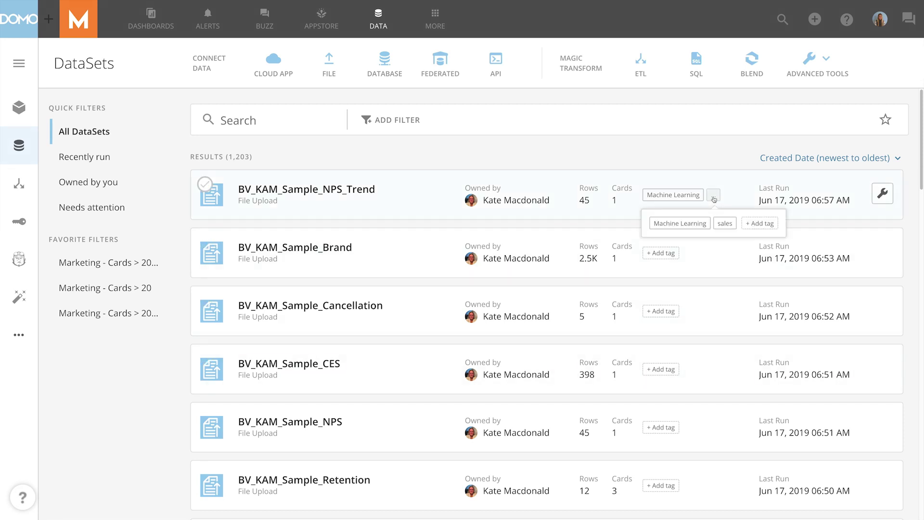
pyautogui.click(756, 224)
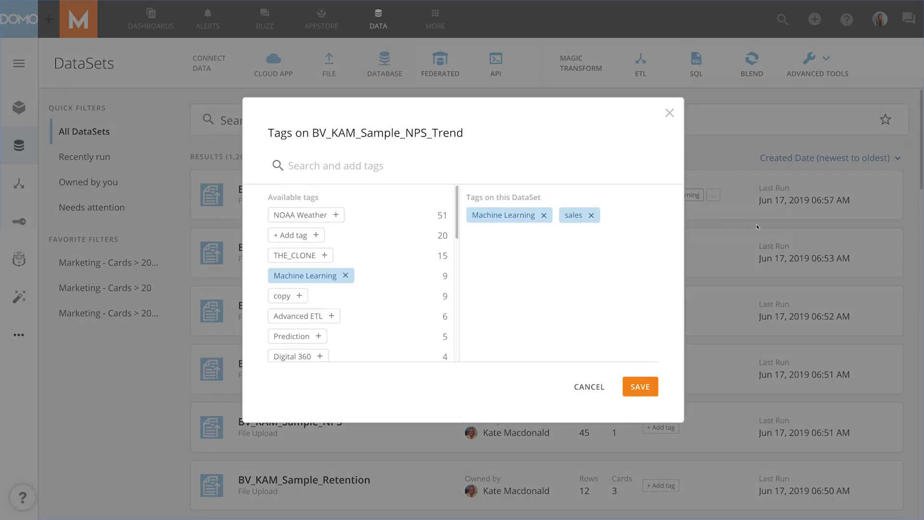
pyautogui.click(592, 215)
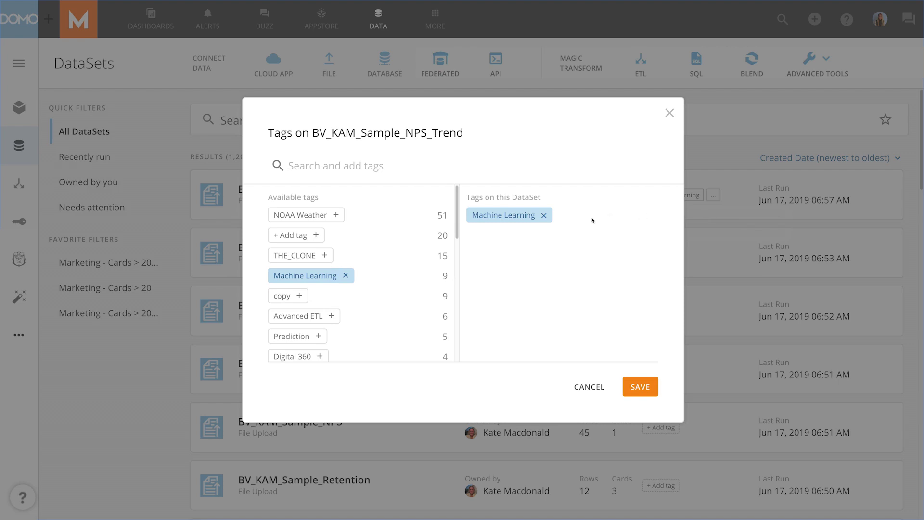
pyautogui.click(634, 384)
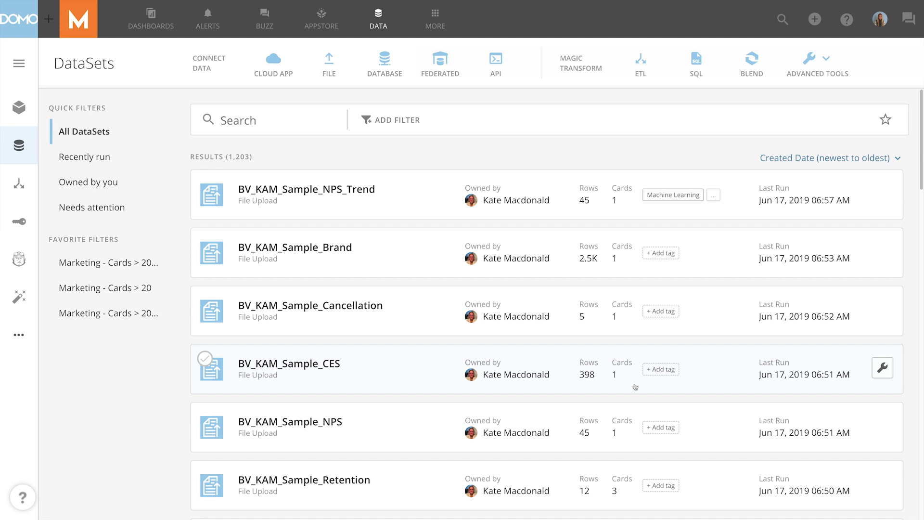
pyautogui.click(421, 201)
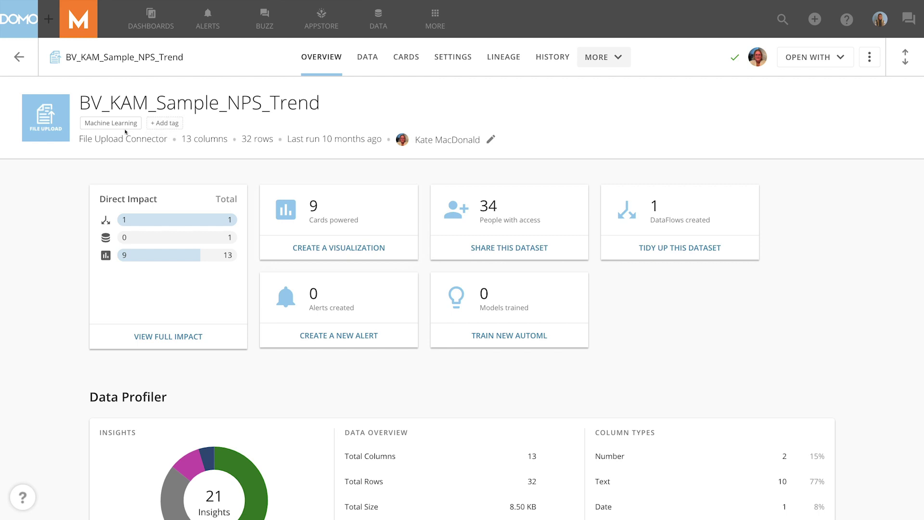
pyautogui.click(166, 124)
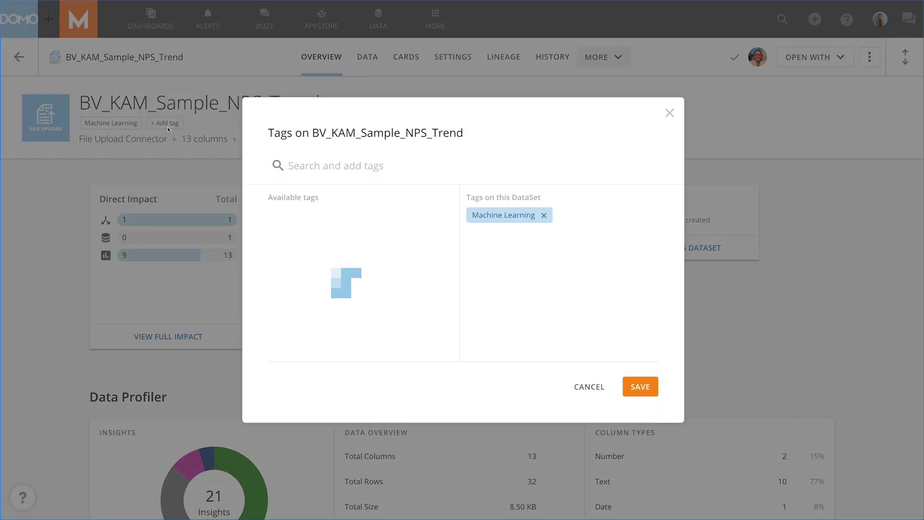
pyautogui.click(670, 114)
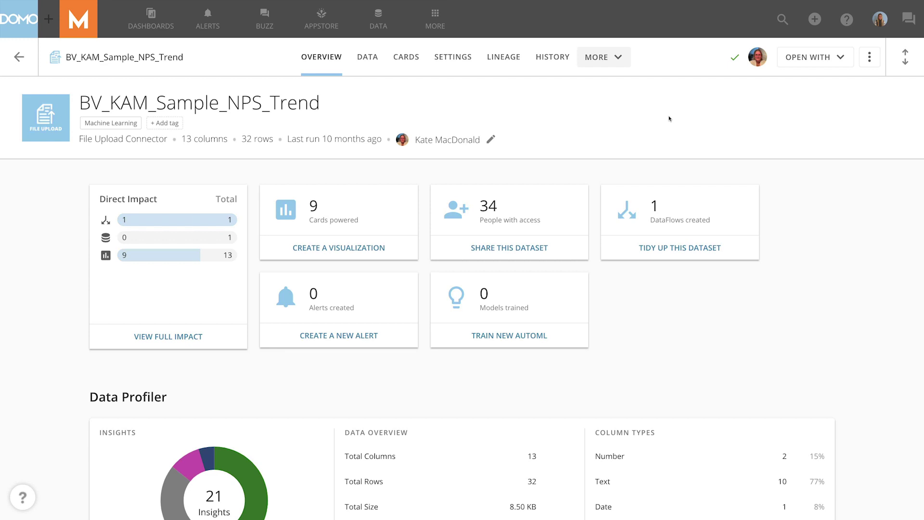
pyautogui.click(19, 58)
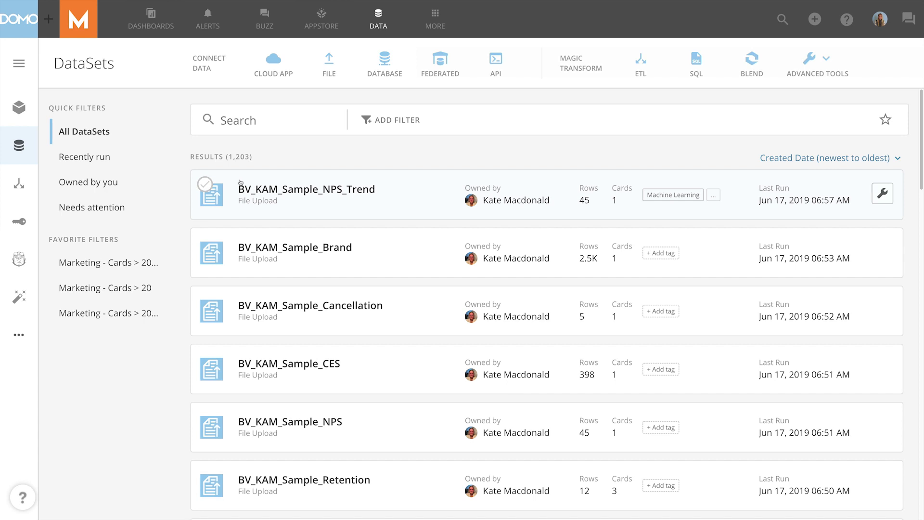
# Step: Select NPS_Trend, Brand and Cancellation, then shift-extend the selection through BV_KAM_Sample_Retention
pyautogui.click(203, 188)
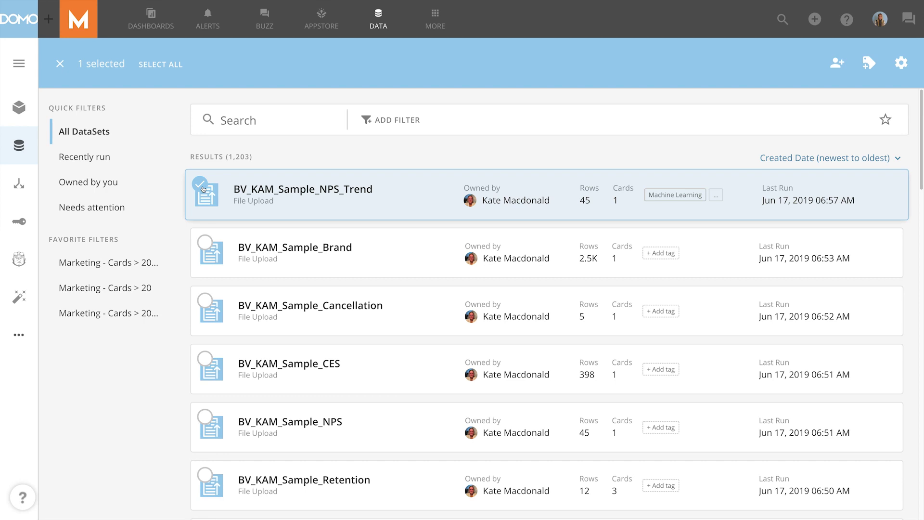
pyautogui.click(205, 242)
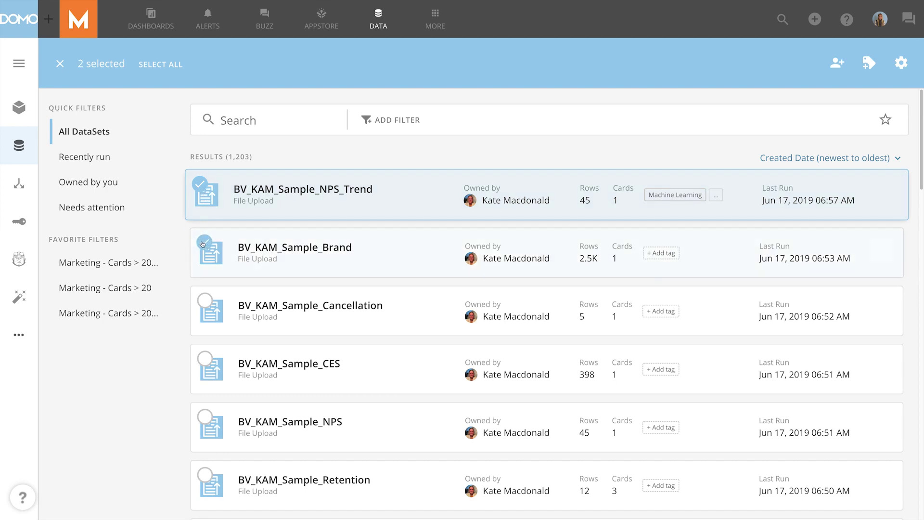
pyautogui.click(205, 300)
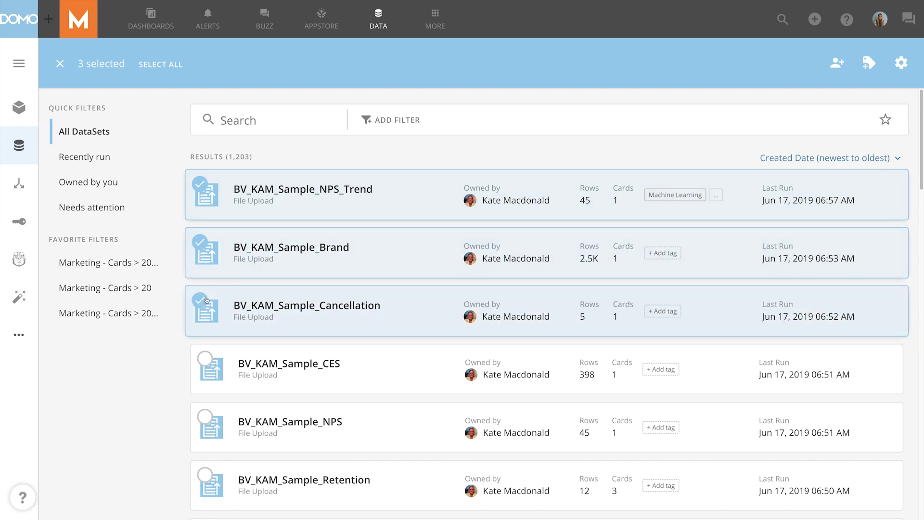
pyautogui.keyDown('shift'); pyautogui.click(208, 475); pyautogui.keyUp('shift')
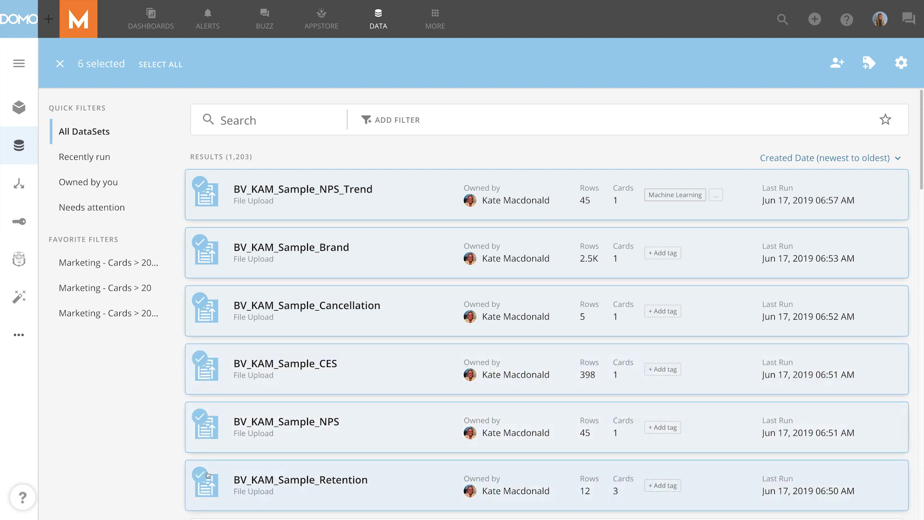
# Step: Deselect Retention, NPS, CES and Cancellation, leaving only NPS_Trend and Brand selected
pyautogui.click(234, 467)
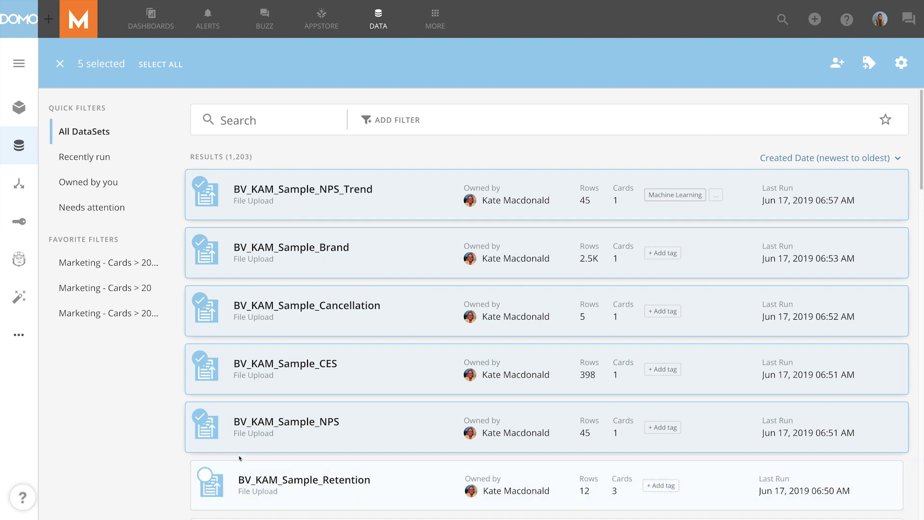
pyautogui.click(246, 444)
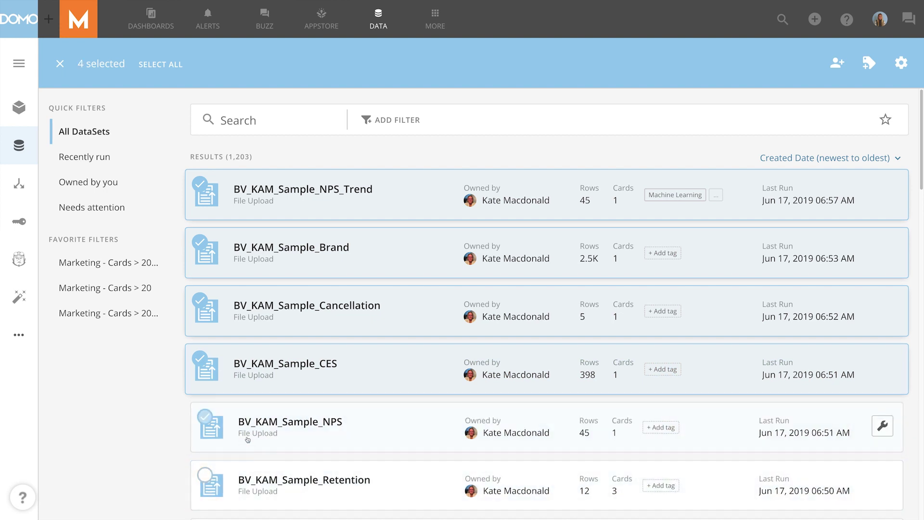
pyautogui.click(248, 385)
pyautogui.click(252, 328)
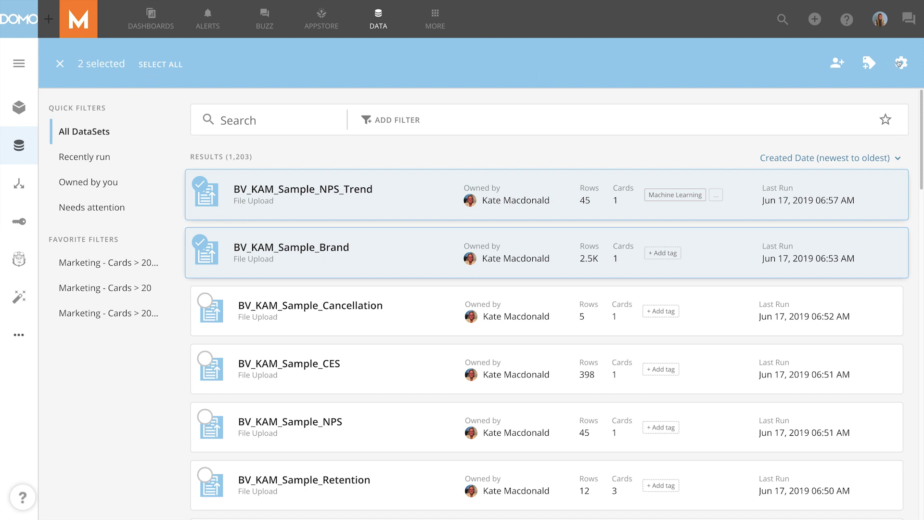
pyautogui.click(900, 63)
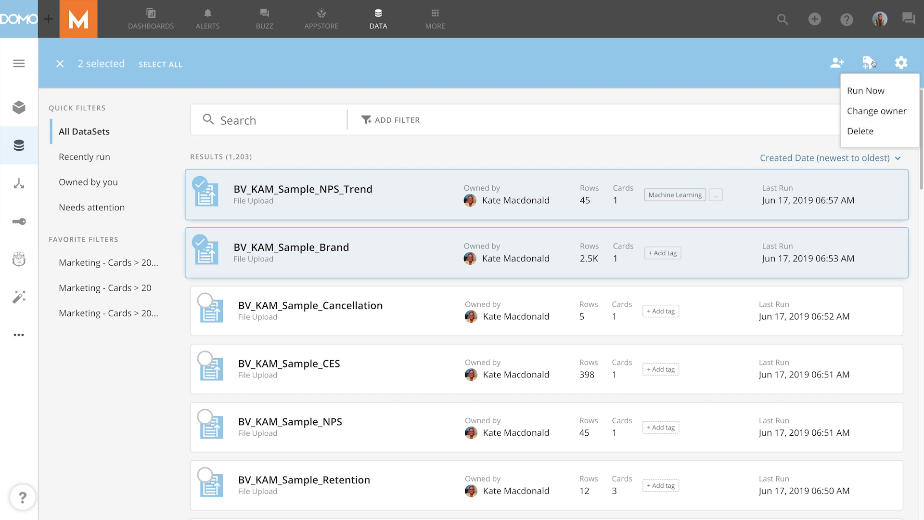
# Step: Open then cancel Manage tags, clear the row selections, and exit bulk-selection mode
pyautogui.click(873, 63)
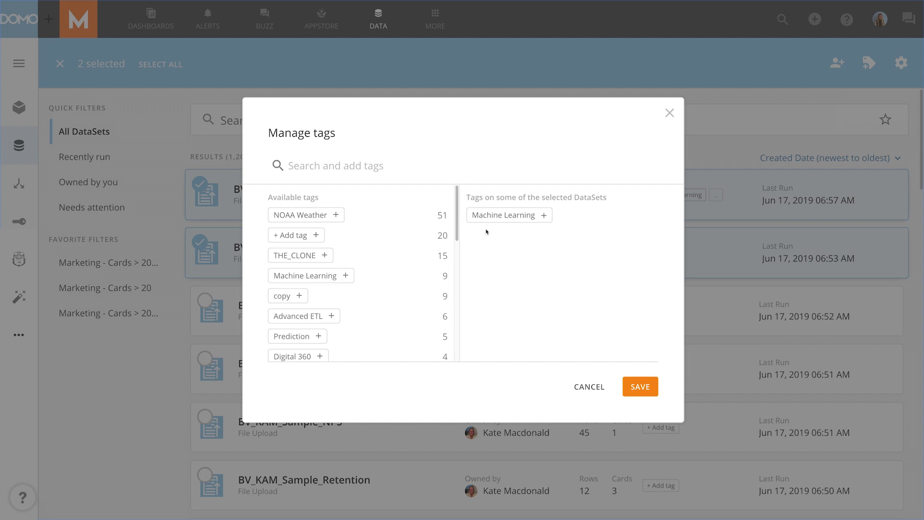
pyautogui.click(668, 113)
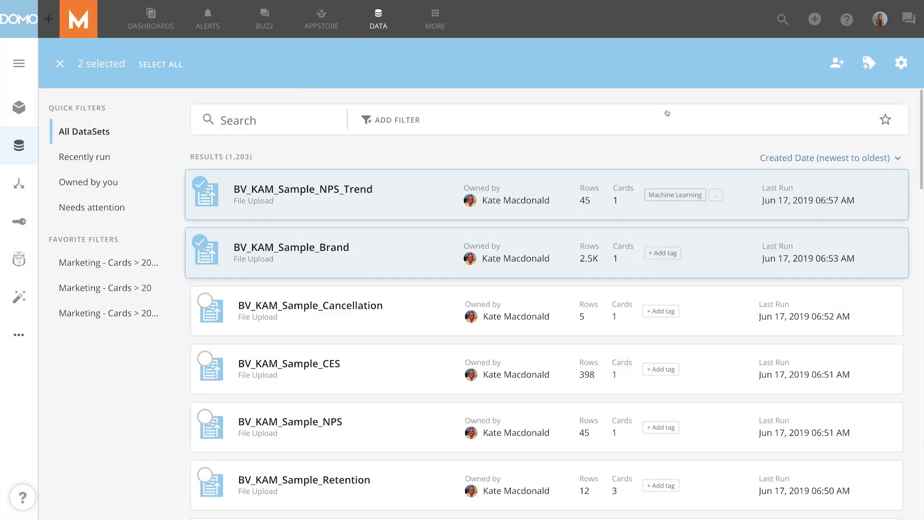
pyautogui.click(205, 305)
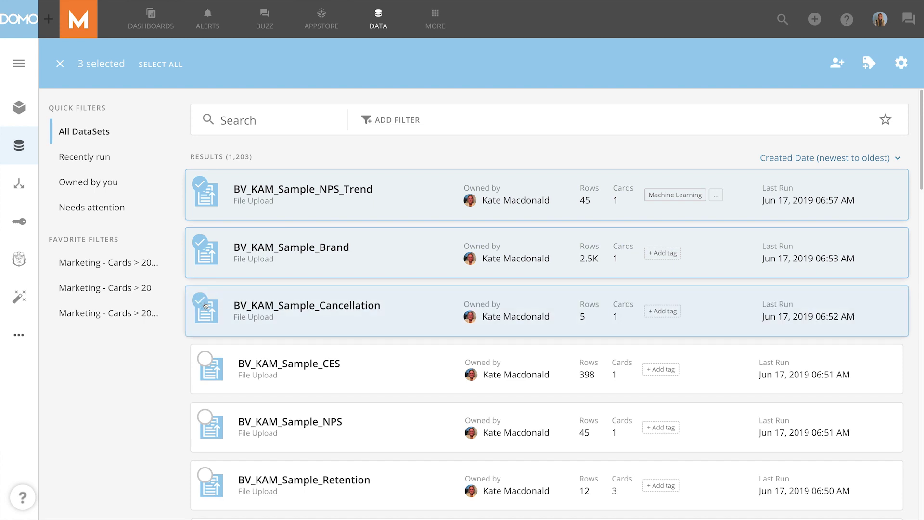
pyautogui.click(266, 295)
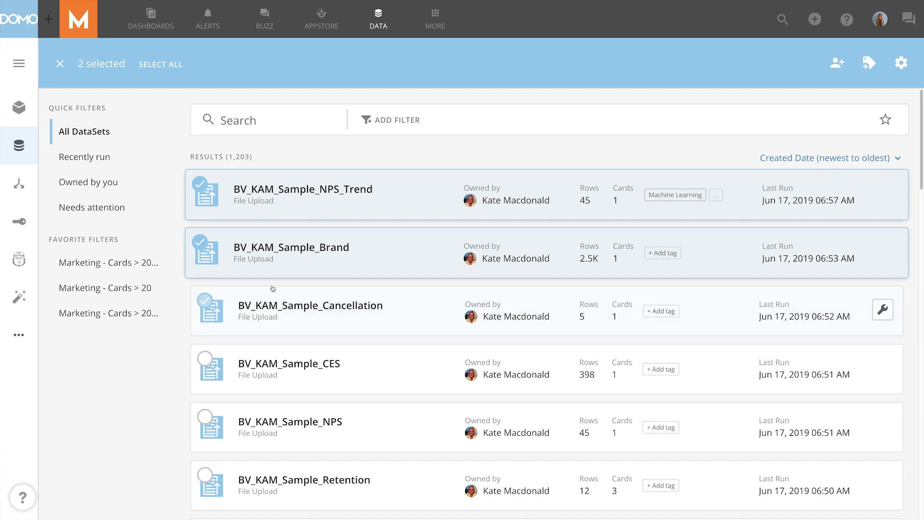
pyautogui.click(291, 268)
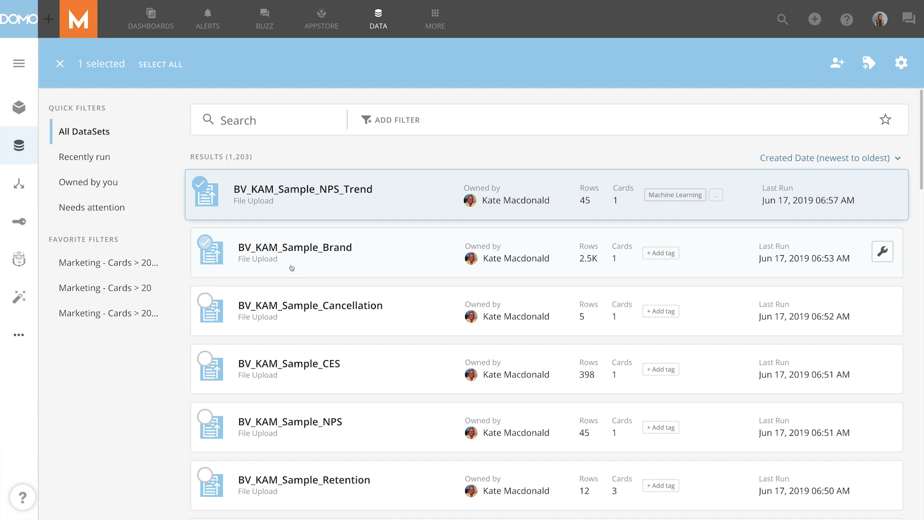
pyautogui.click(56, 63)
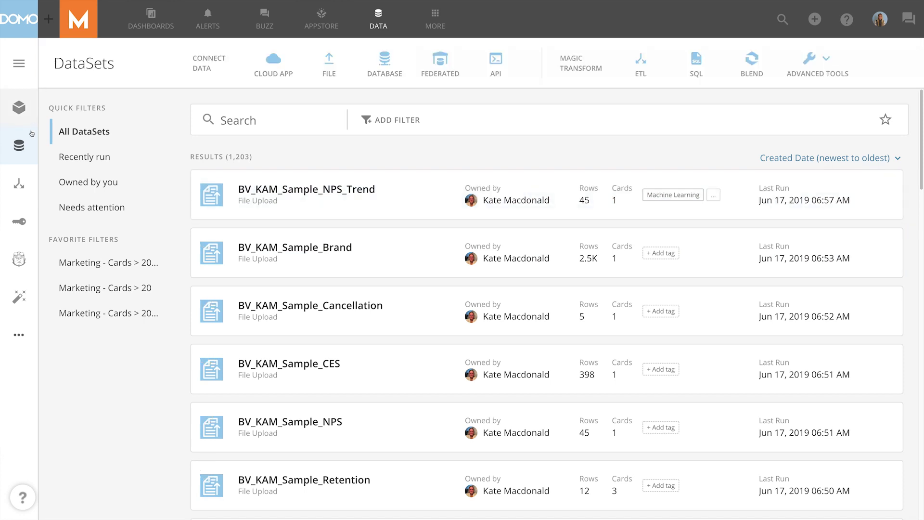
# Step: Show the DataFlows list of all 90 dataflows, sorted oldest to newest by creation date
pyautogui.click(19, 184)
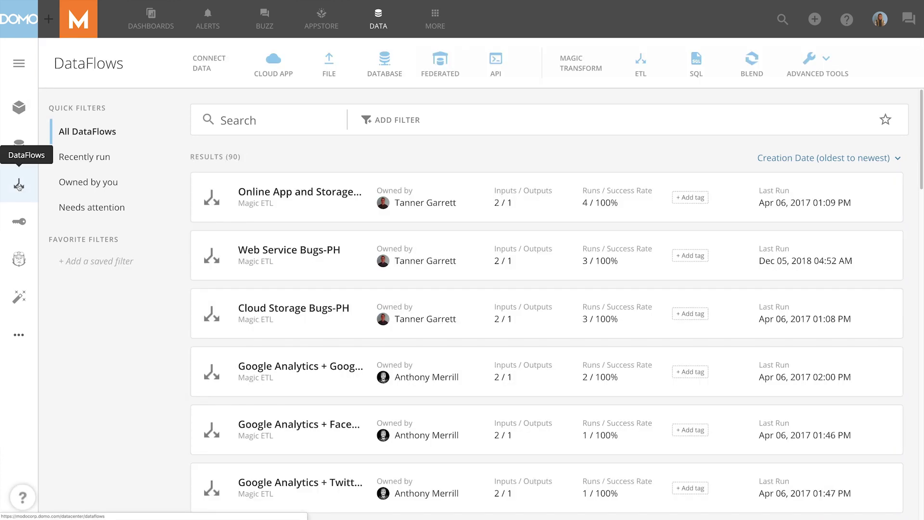